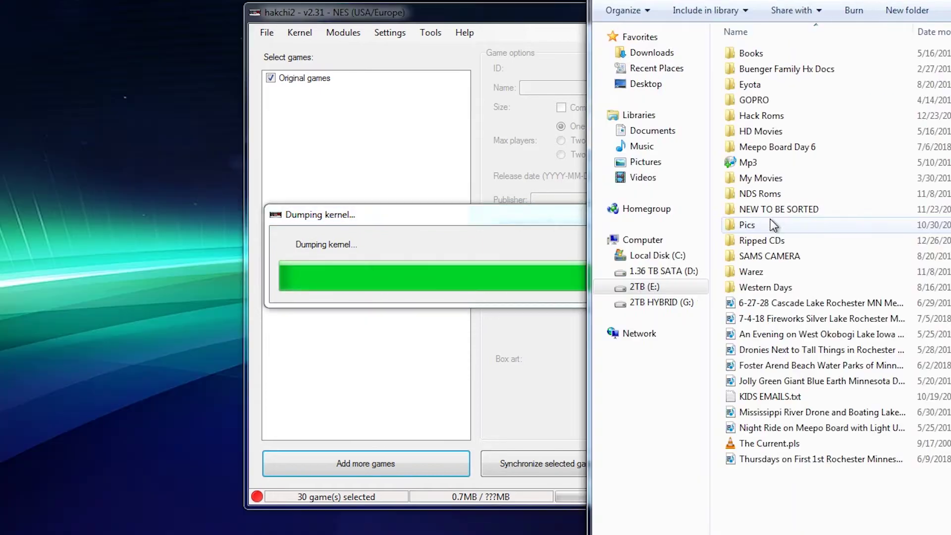
Finish dumping the original kernel and acknowledge the notice about where the backup is saved
click(456, 221)
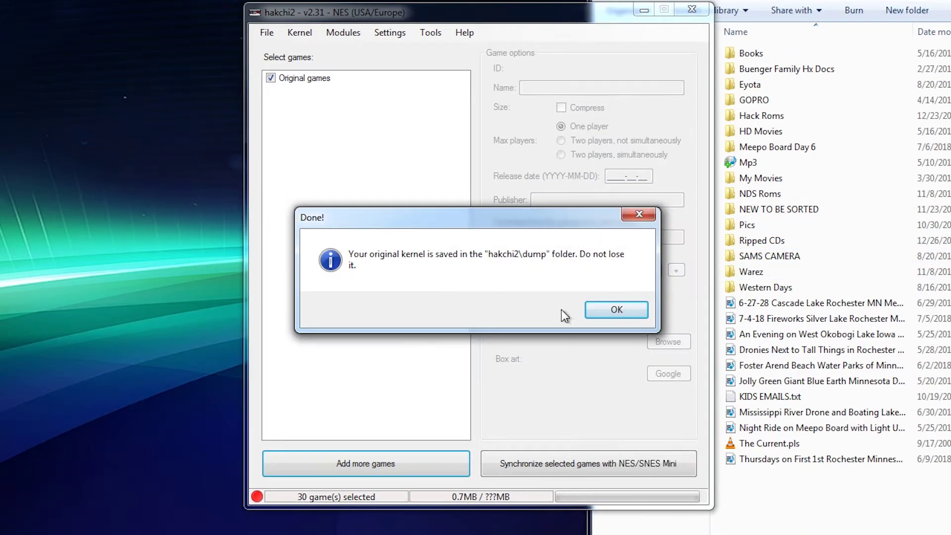
click(608, 312)
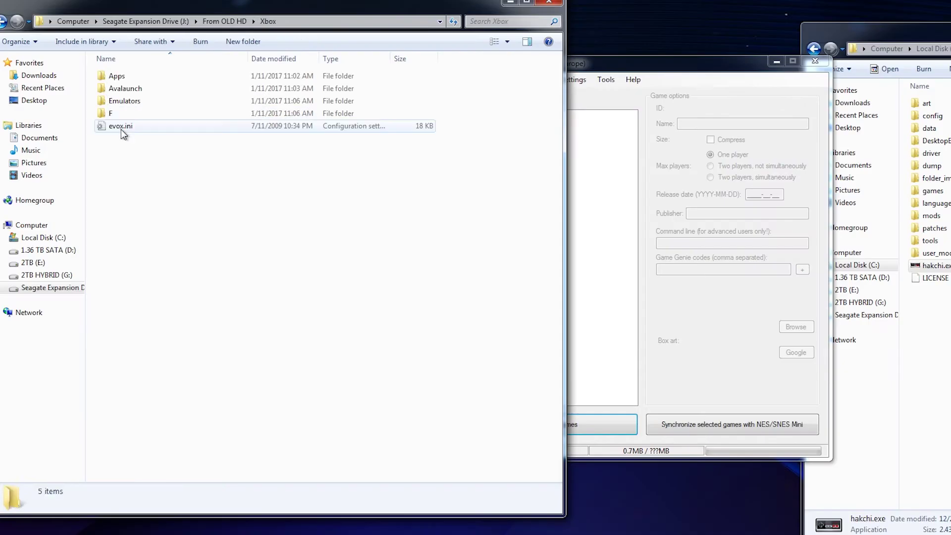
Open the roms folder inside Emulators\nes on the Seagate Expansion Drive
double_click(121, 104)
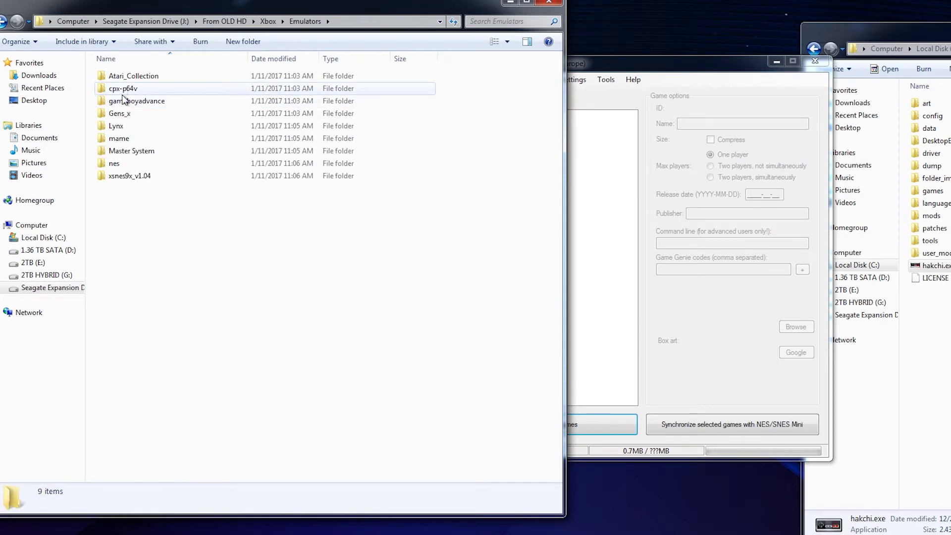
double_click(127, 163)
double_click(121, 101)
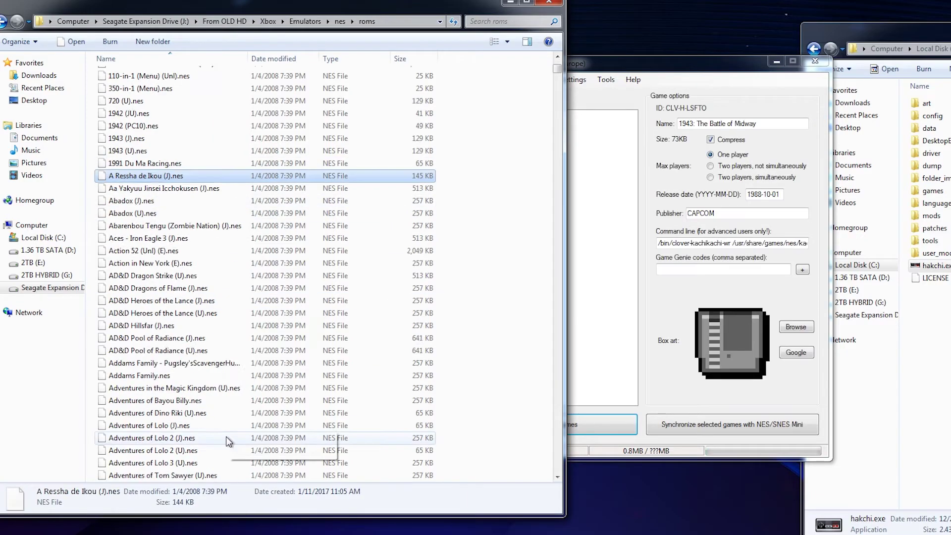
Add chosen NES ROM files from the roms folder to the hakchi2 game list
drag(229, 441, 626, 352)
scroll(268, 297, down, 10)
drag(149, 204, 626, 352)
scroll(267, 297, down, 10)
drag(163, 170, 626, 352)
scroll(267, 297, down, 15)
click(135, 72)
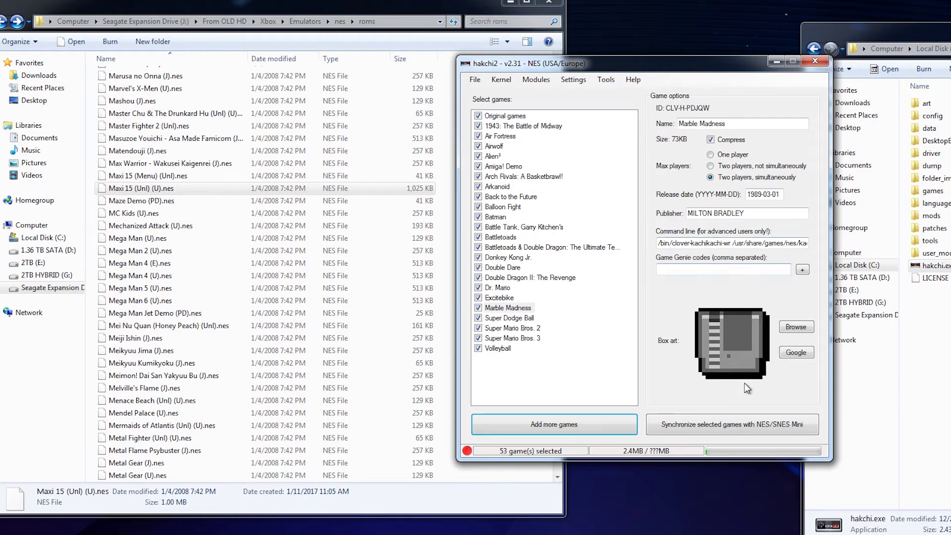
Give 1943: The Battle of Midway the 800x1130 front cover from Google Images as its box art
click(512, 126)
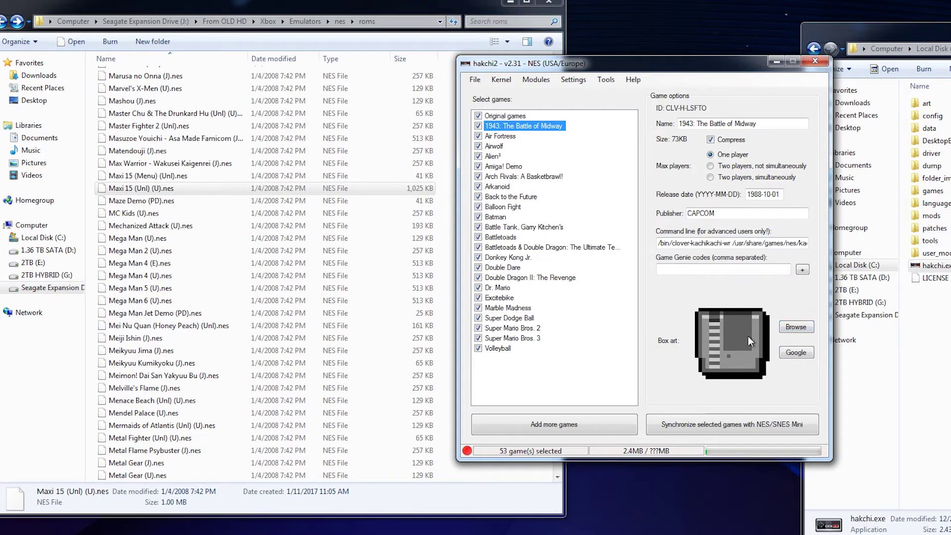
click(795, 326)
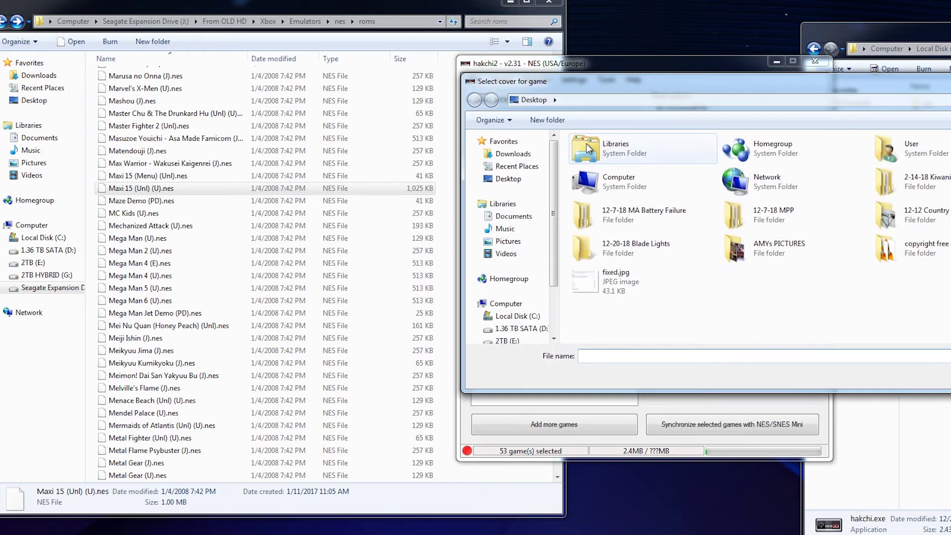
key(Escape)
click(793, 352)
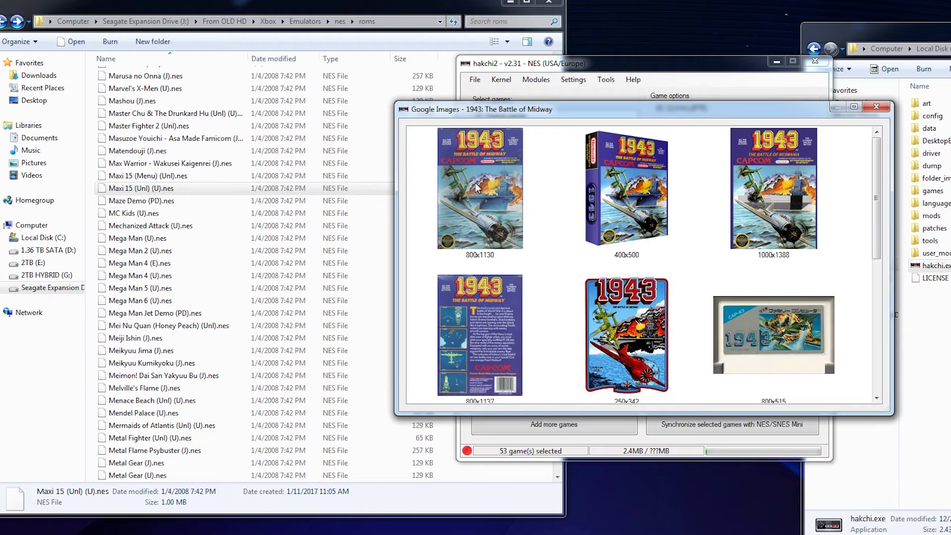
double_click(475, 183)
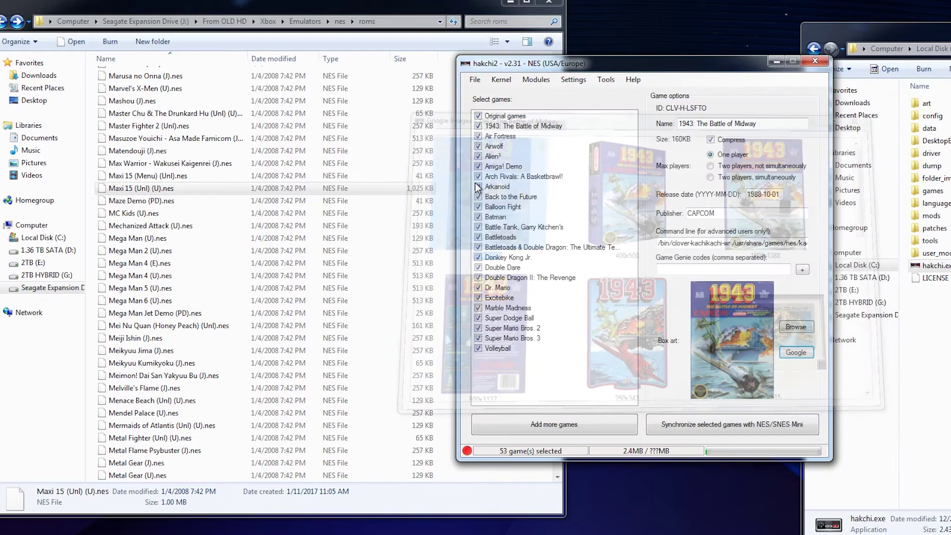
Give Air Fortress the 694x996 cover from Google Images as its box art
click(501, 136)
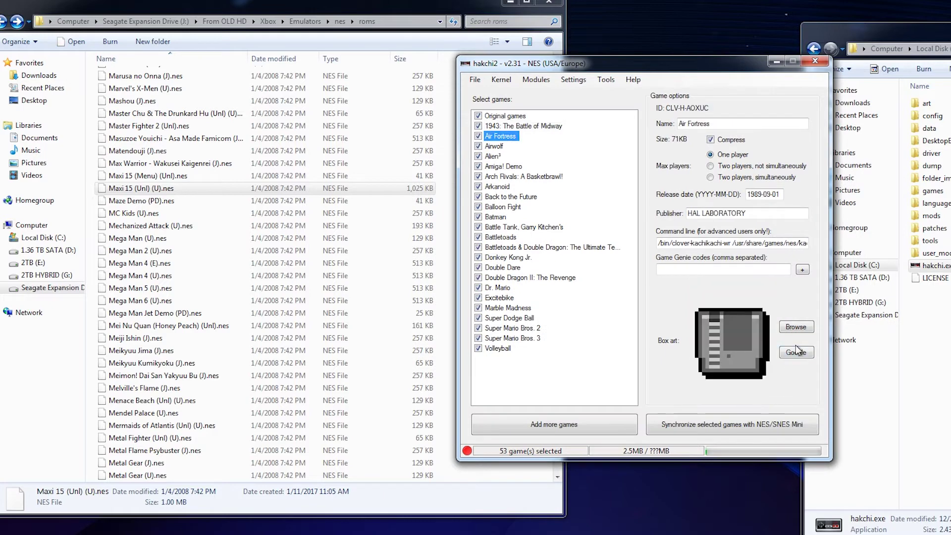
click(795, 352)
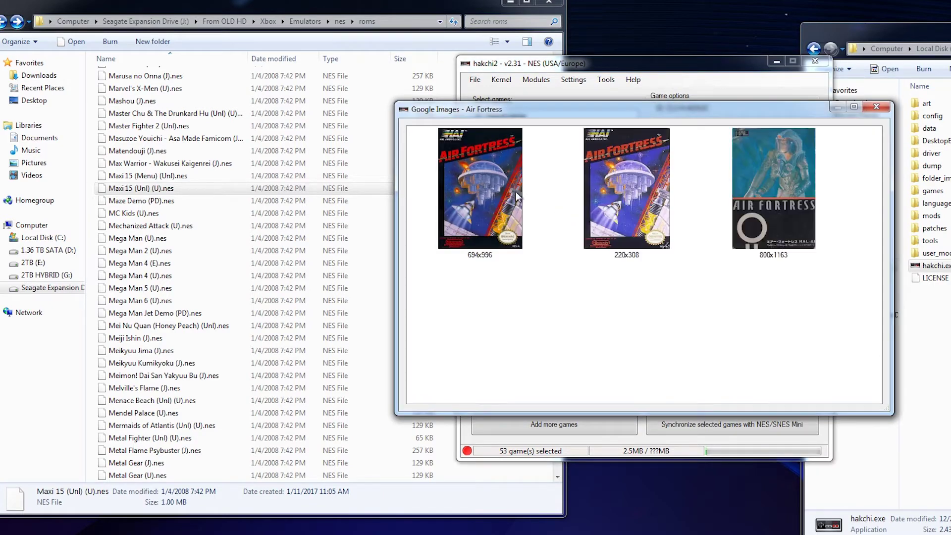
double_click(486, 195)
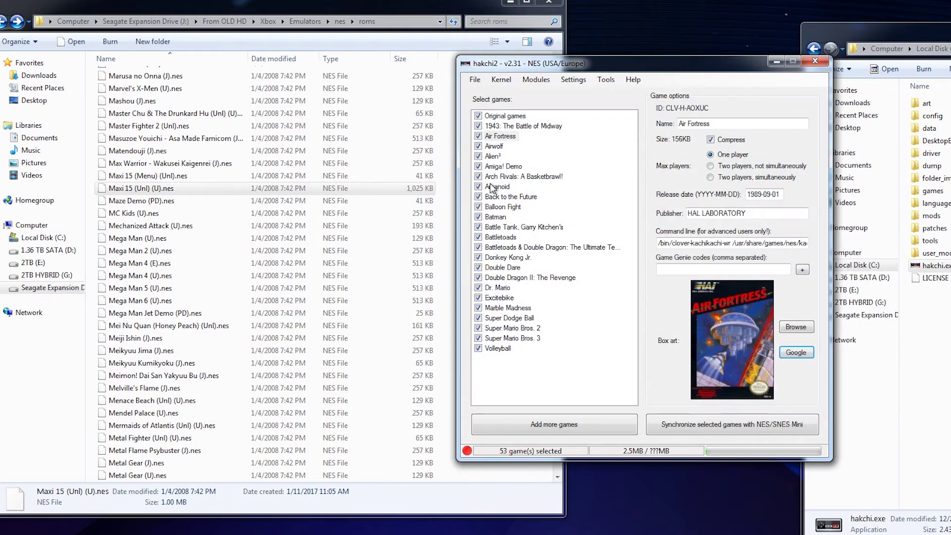
Give Airwolf the first cover found through Google Images as its box art
click(495, 146)
click(796, 352)
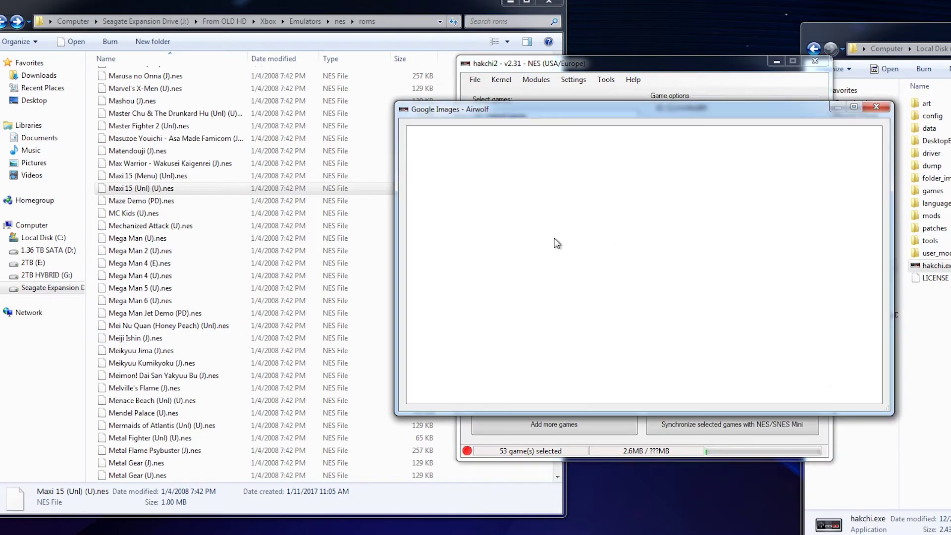
double_click(514, 180)
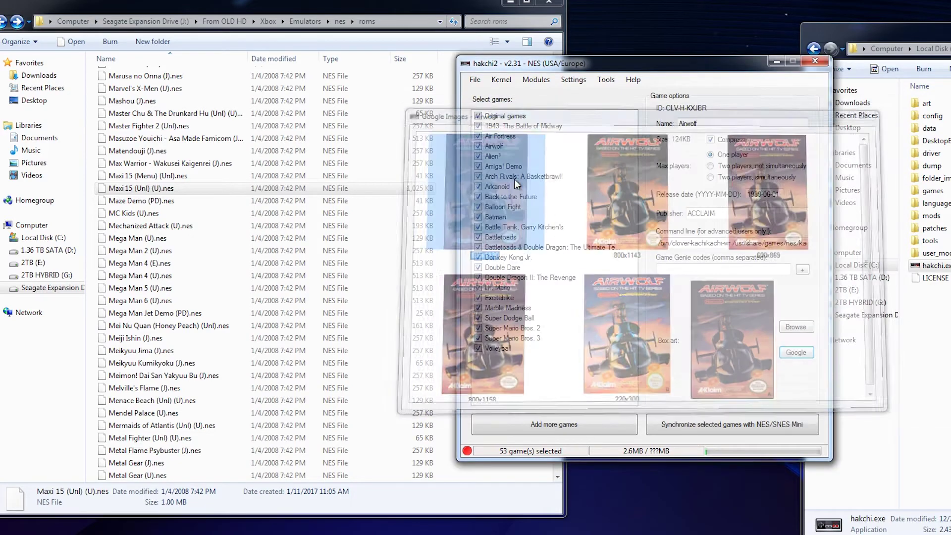
Give Volleyball the Nintendo cover from Google Images as its box art
double_click(484, 199)
click(493, 349)
click(802, 351)
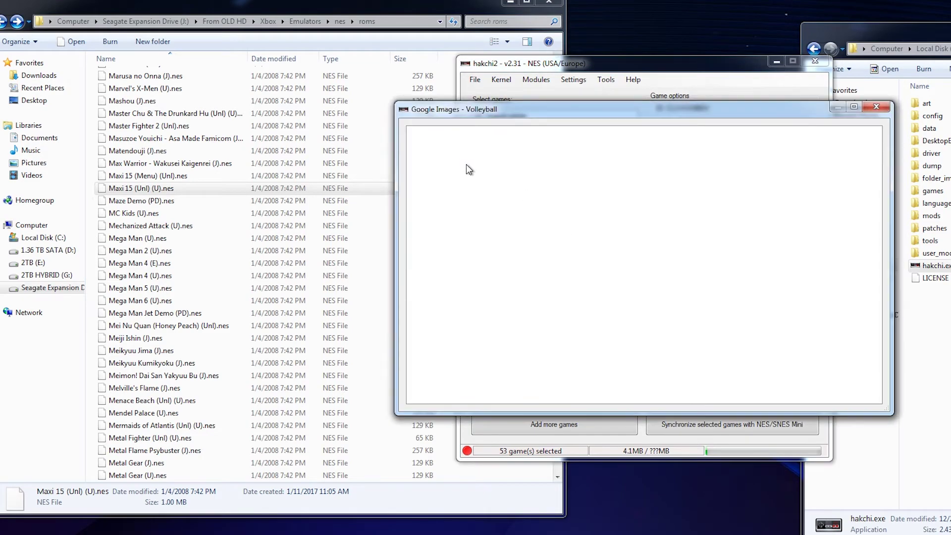
double_click(474, 195)
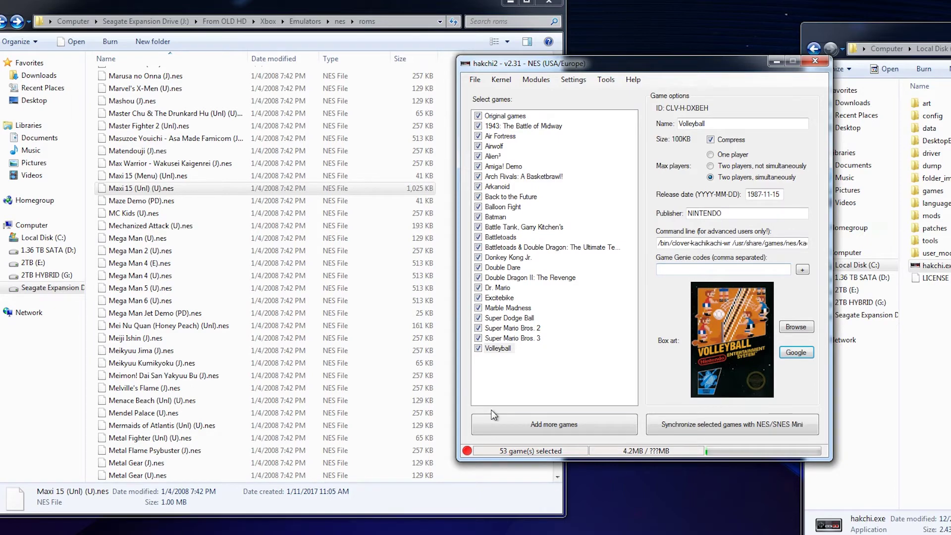
Synchronize the selected games with the NES/SNES Mini, agreeing to flash the custom kernel and acknowledging completion
click(702, 428)
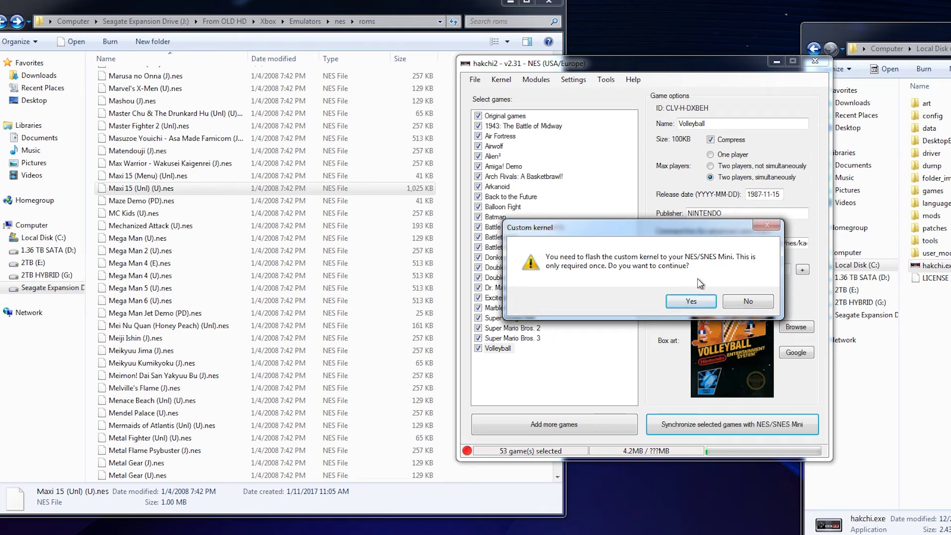
click(682, 303)
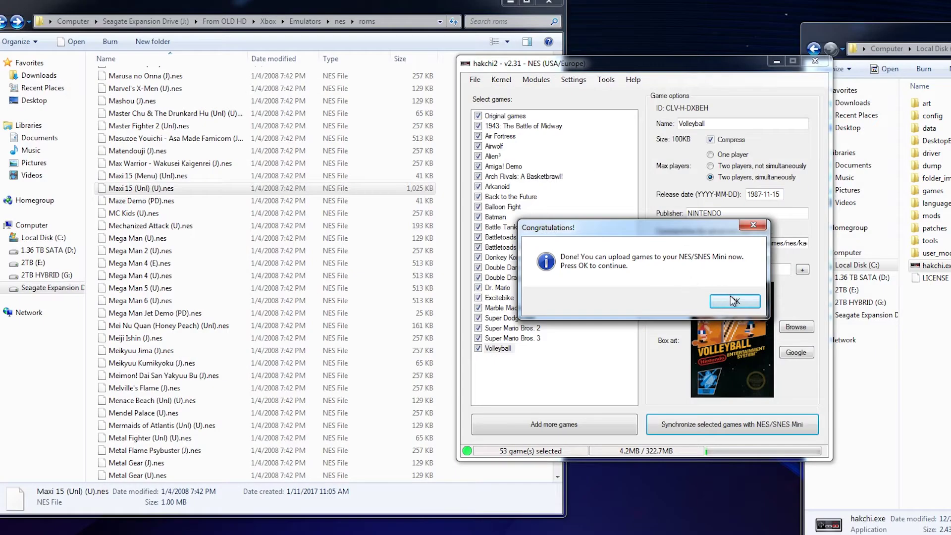
click(735, 302)
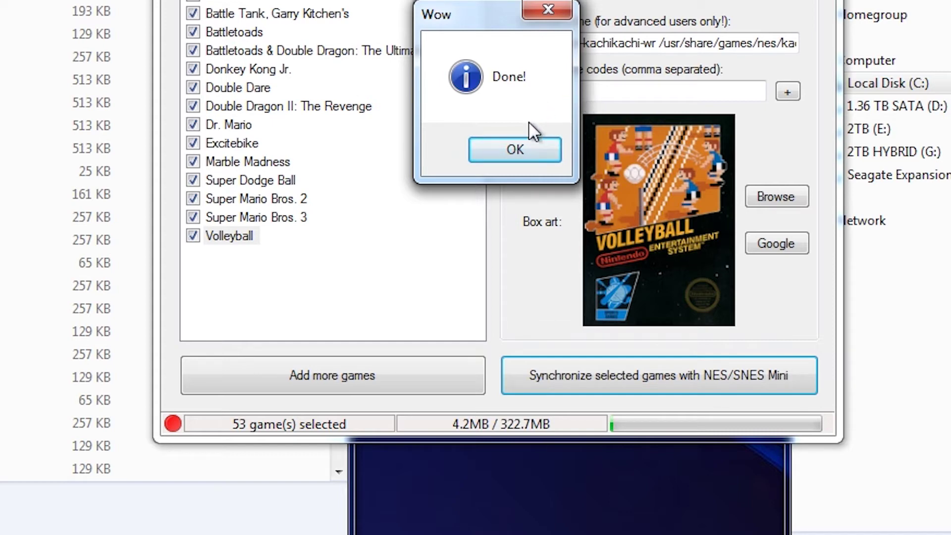
click(522, 147)
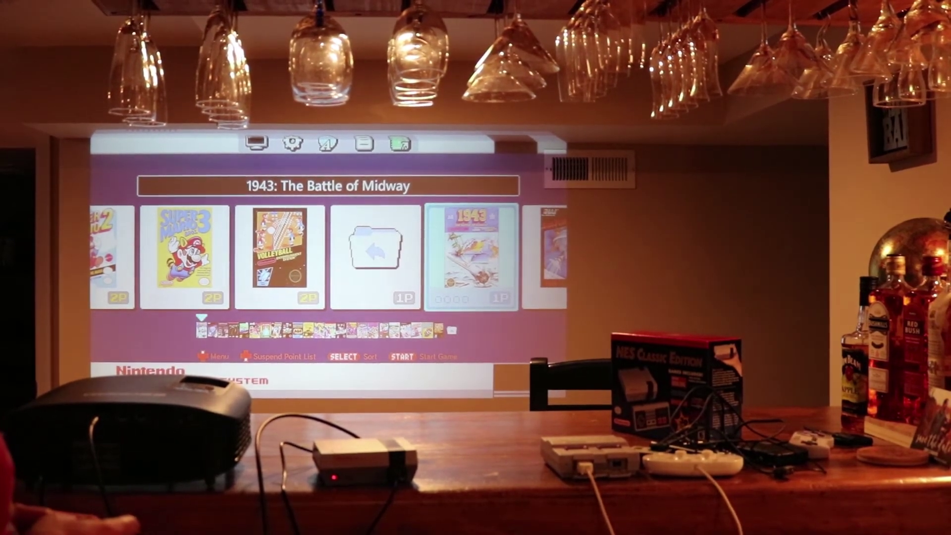
key(Right)
key(Right)
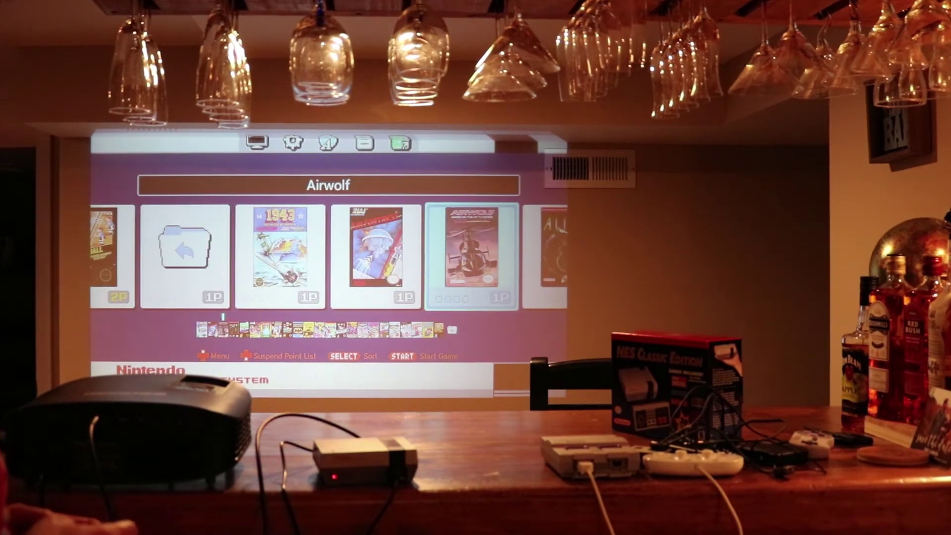
key(Right)
key(Right)
key(Right)
key(Right)
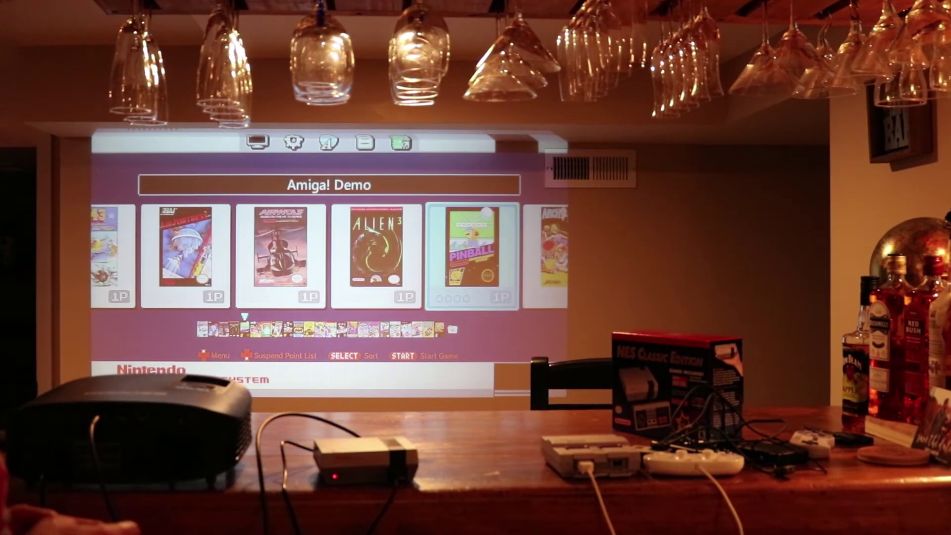
key(Left)
key(Right)
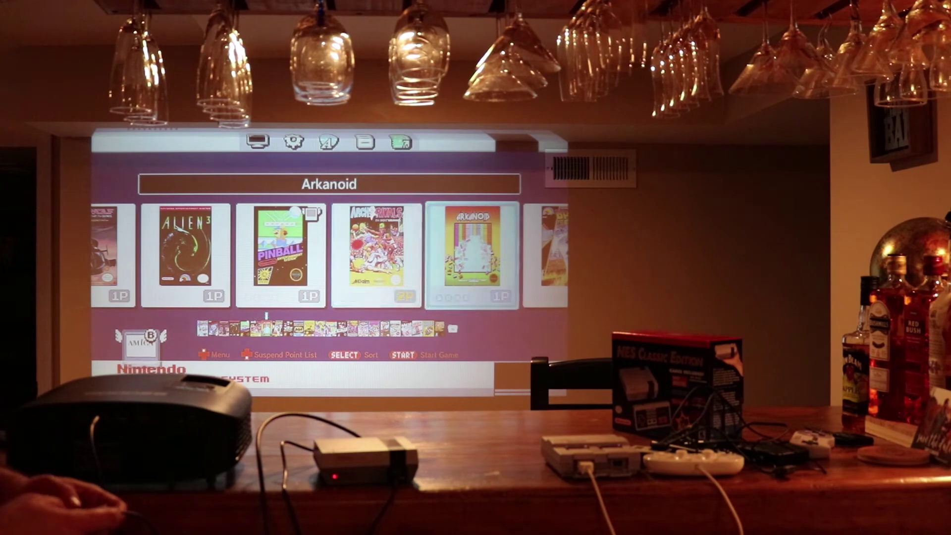
key(Right)
key(Left)
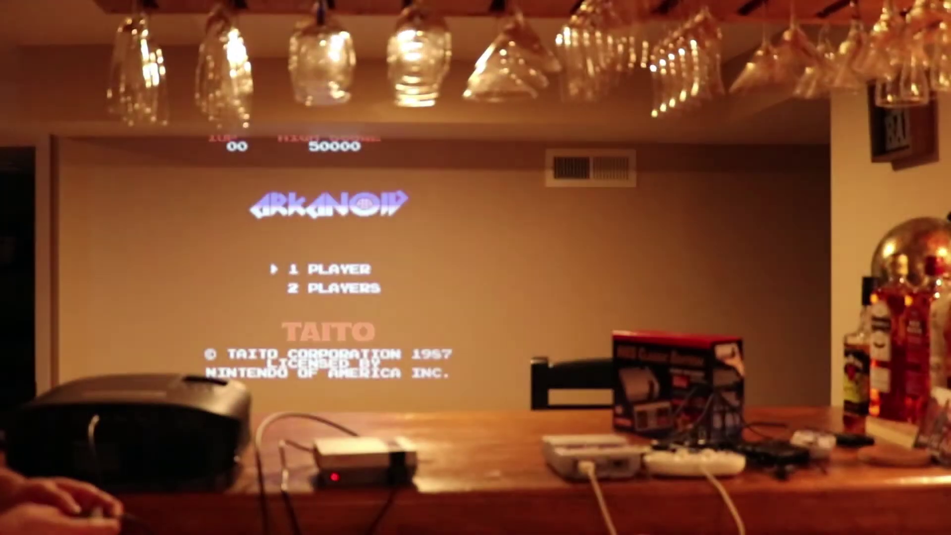
key(Return)
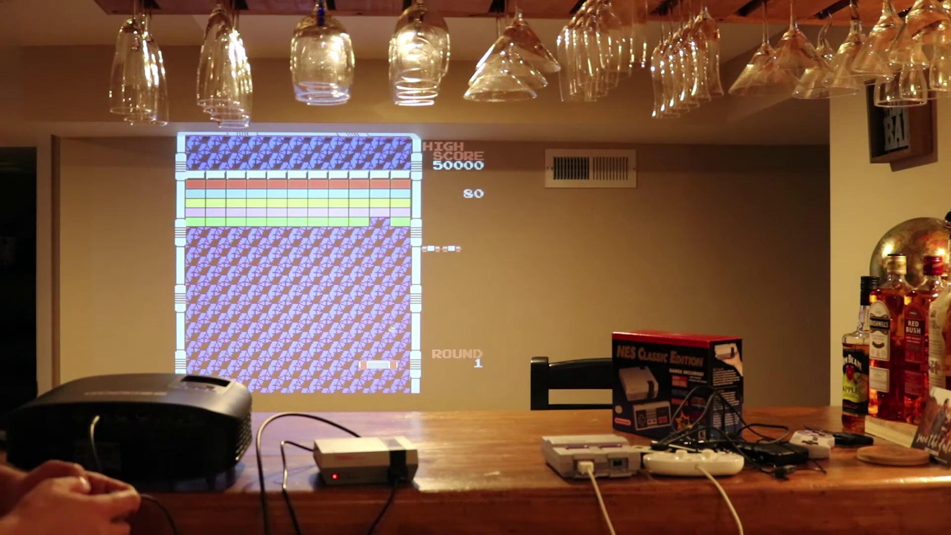